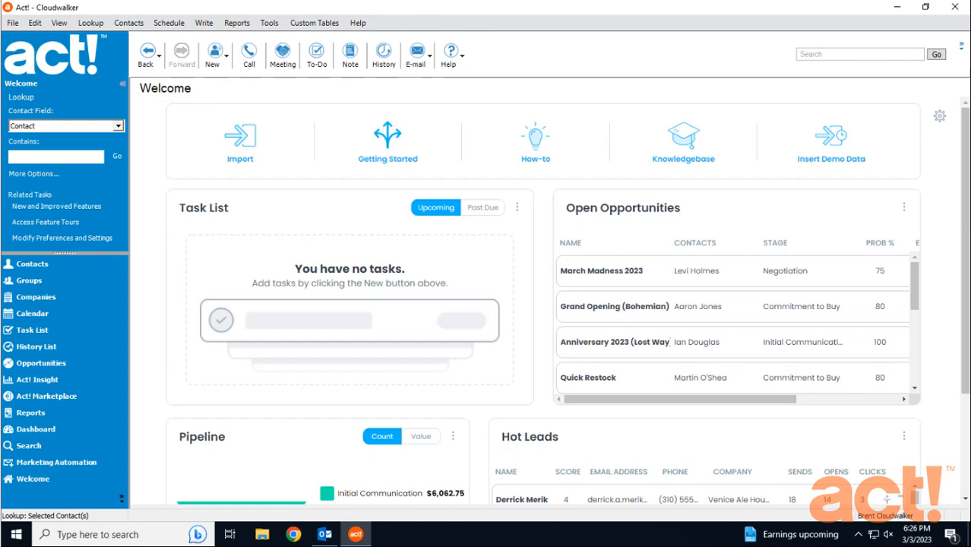
Step: Open the Outlook synchronization preferences from the application's email and Outlook sync preferences
click(269, 25)
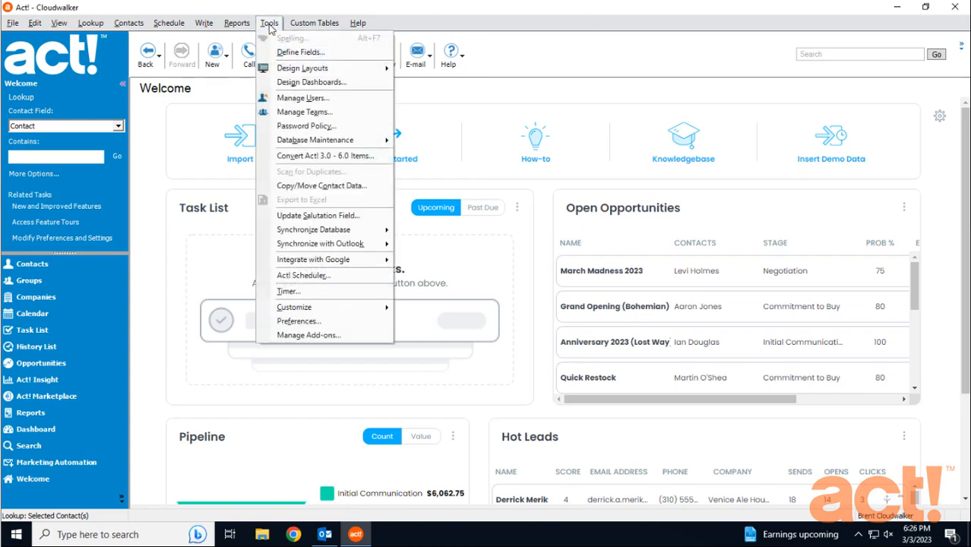
click(296, 322)
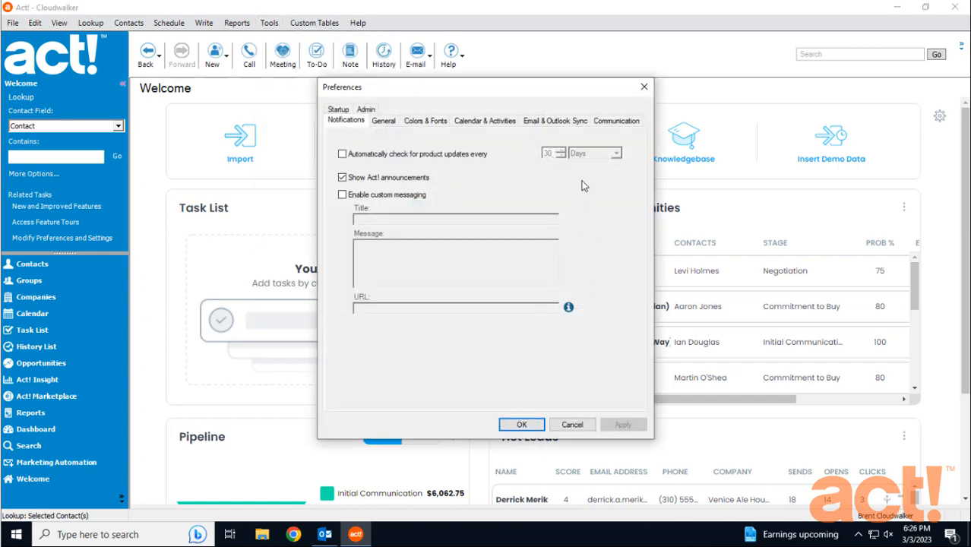
click(554, 123)
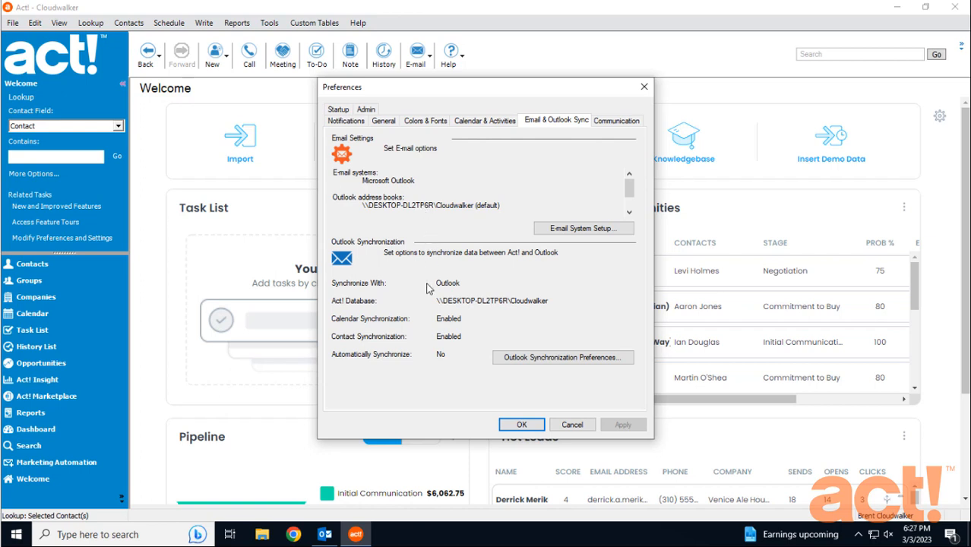
click(564, 358)
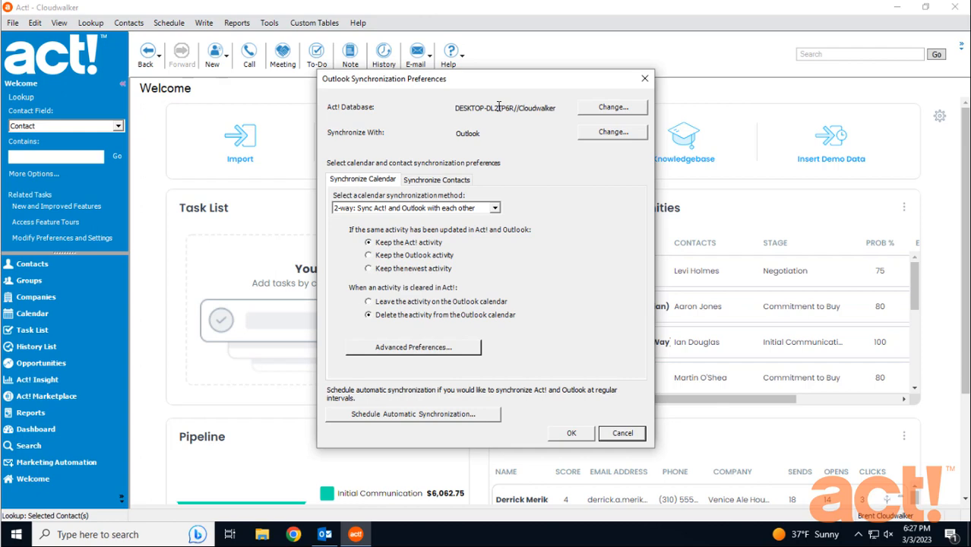
Step: Accept the Cloudwalker database and its stored login as the Act! database for Outlook synchronization
click(613, 109)
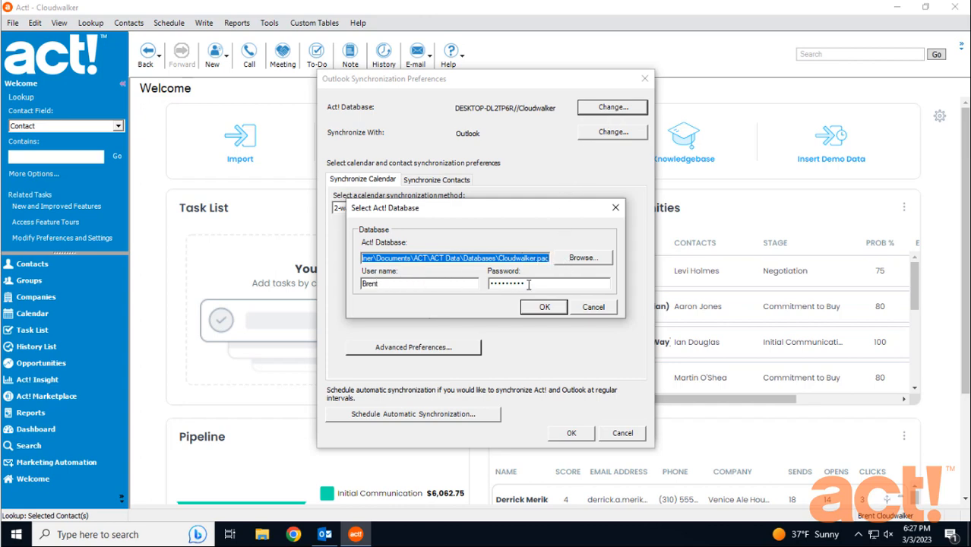
click(542, 307)
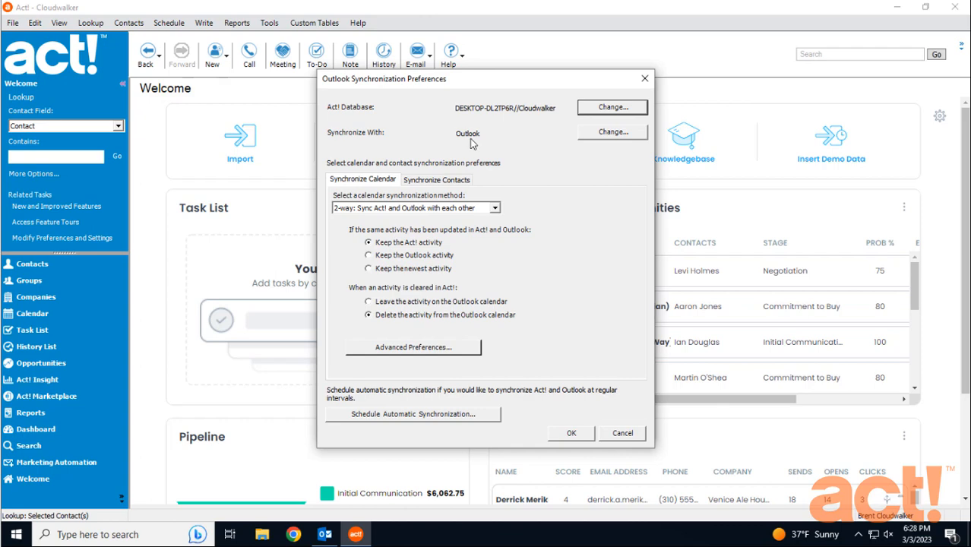
key(Tab)
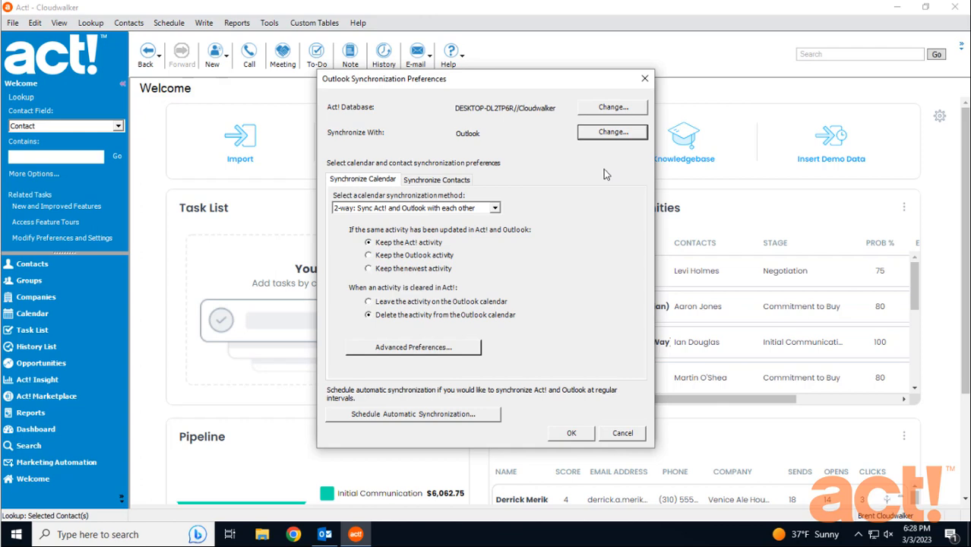
Step: Set the contact synchronization method to 2-way: Sync Act! and Outlook with each other
click(433, 180)
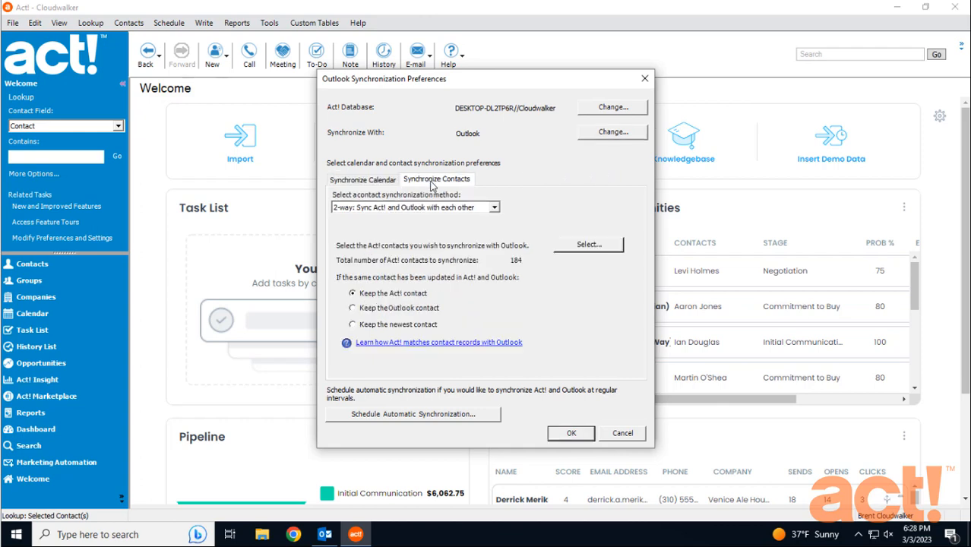
click(494, 207)
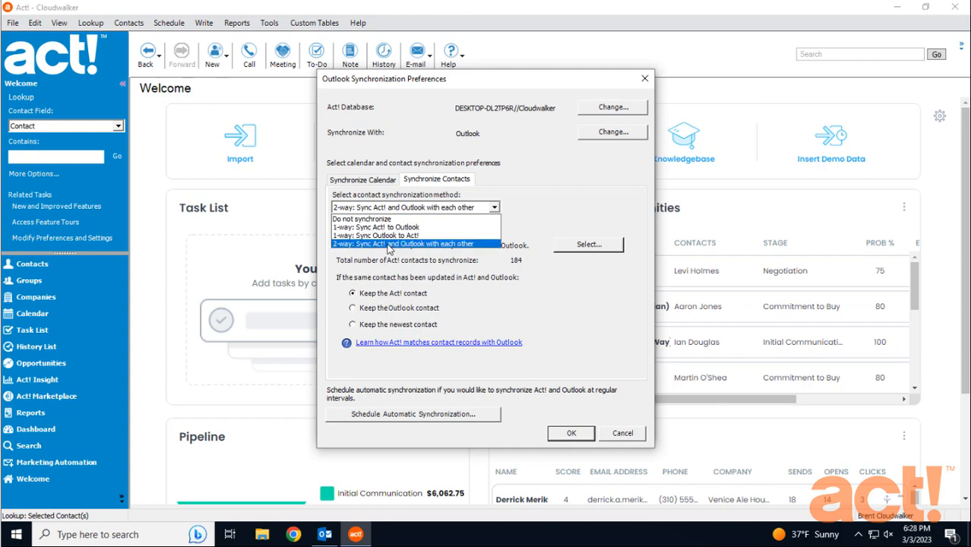
click(389, 244)
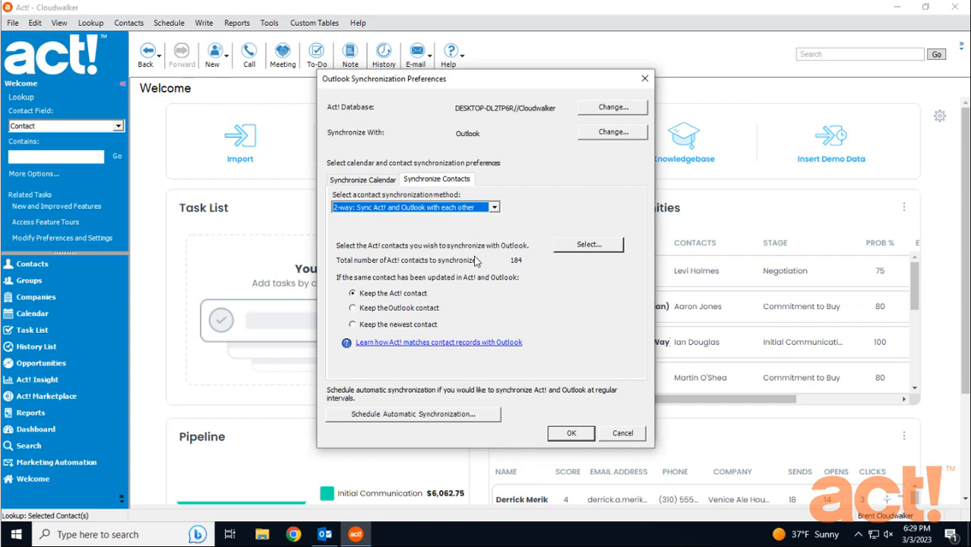
Step: Choose the Act! groups whose contacts synchronize with Outlook, including Customers and Outlook Contacts, and confirm the group selection
click(589, 246)
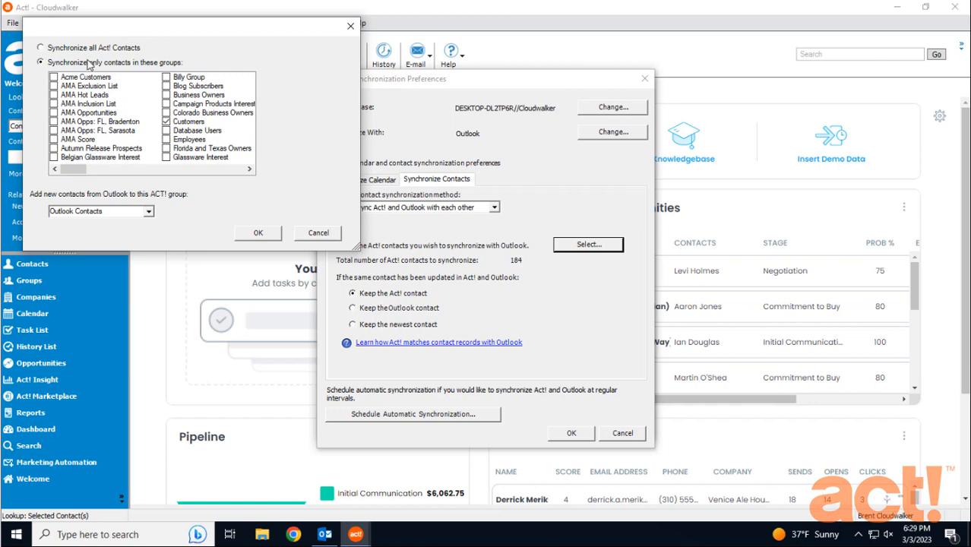
click(165, 122)
click(165, 123)
click(208, 169)
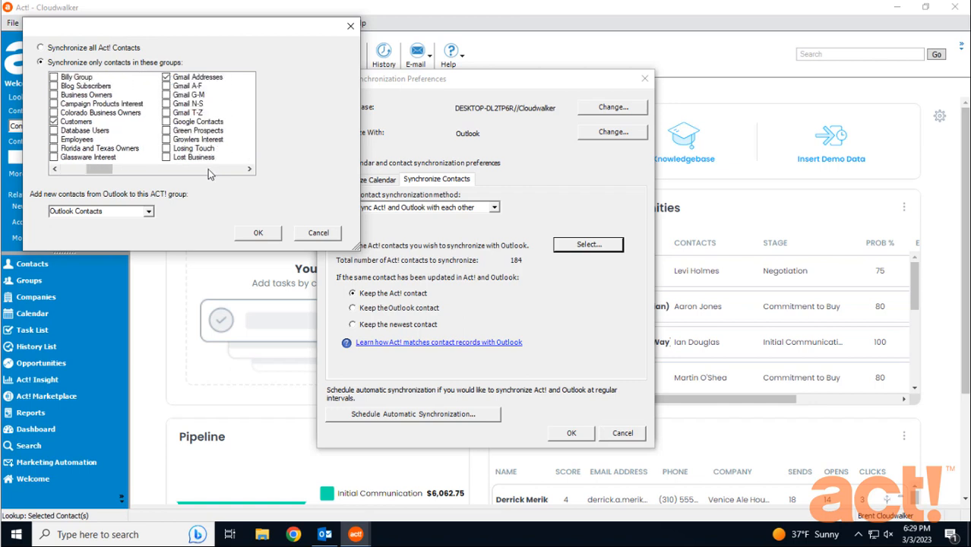
click(208, 169)
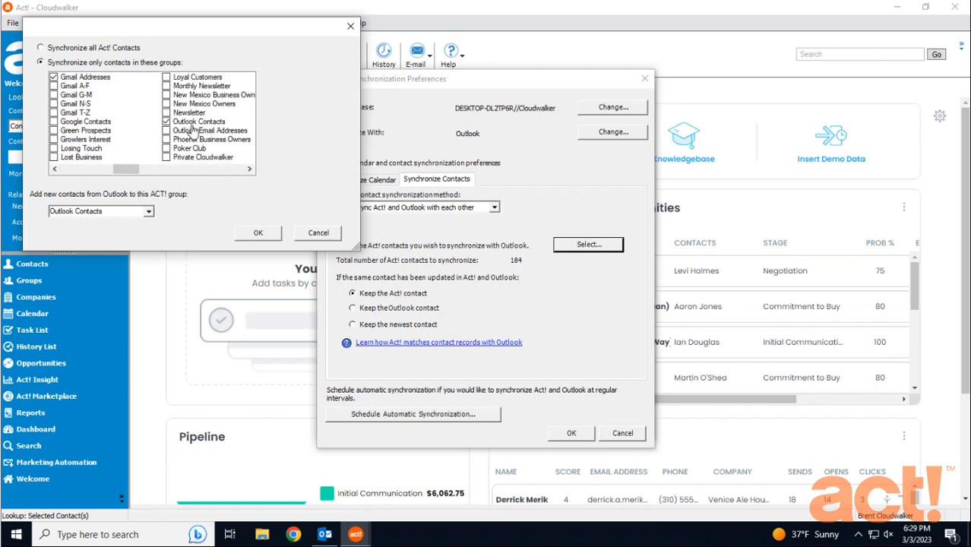
click(180, 169)
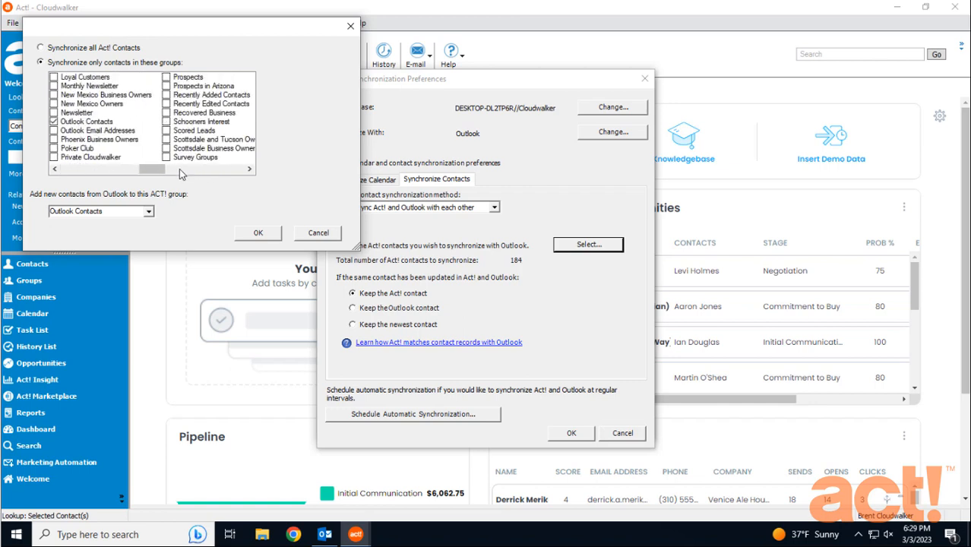
click(166, 77)
drag(161, 171, 137, 170)
click(53, 78)
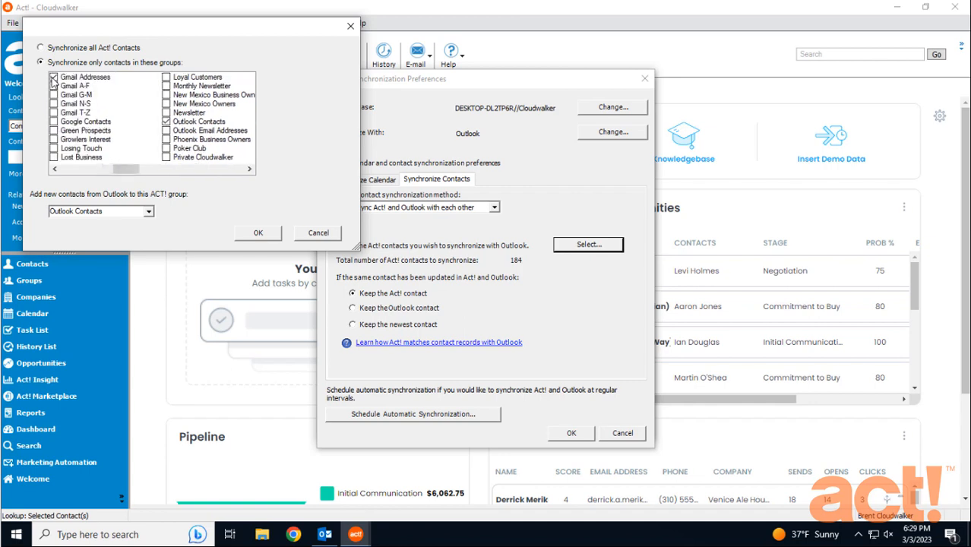
click(53, 78)
click(257, 232)
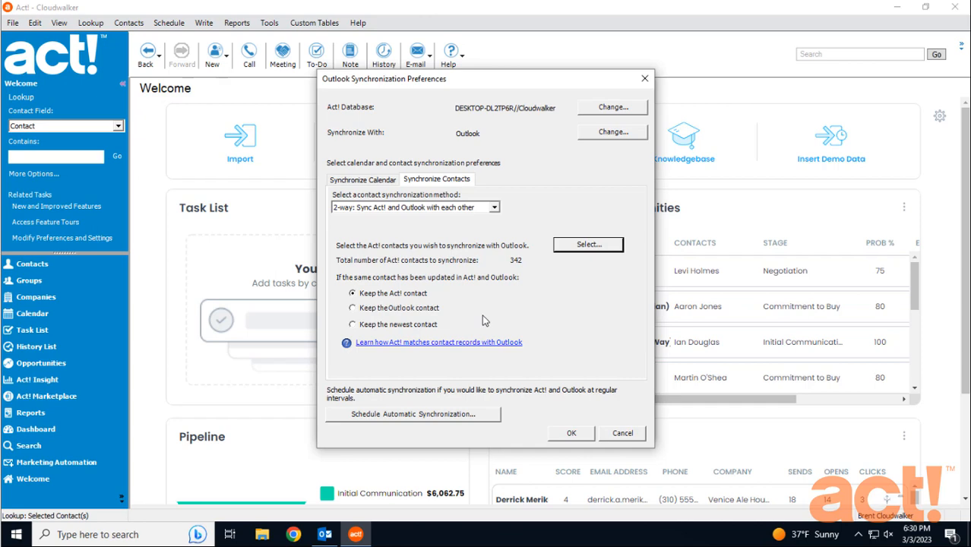
Step: Schedule automatic synchronization of Act! and Outlook to run every 2 hours
click(420, 416)
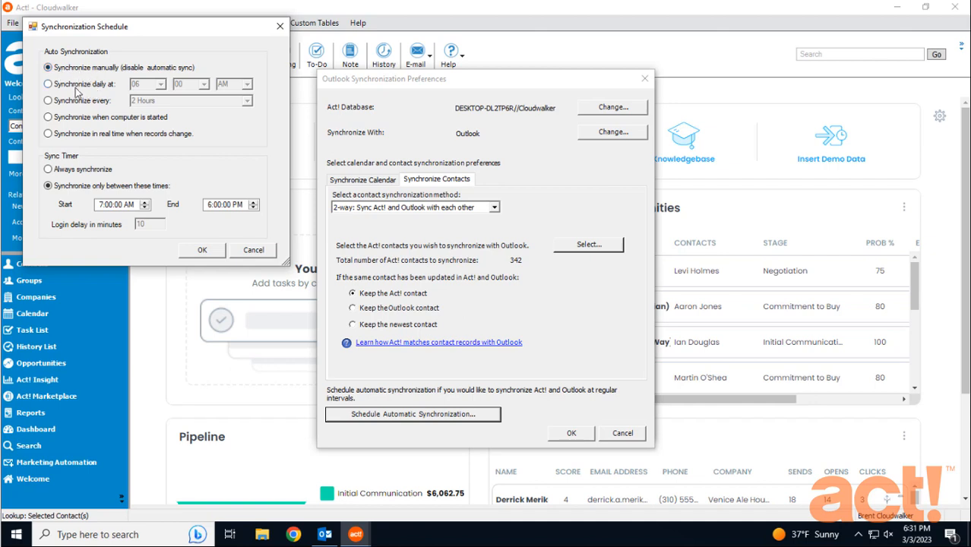
click(49, 84)
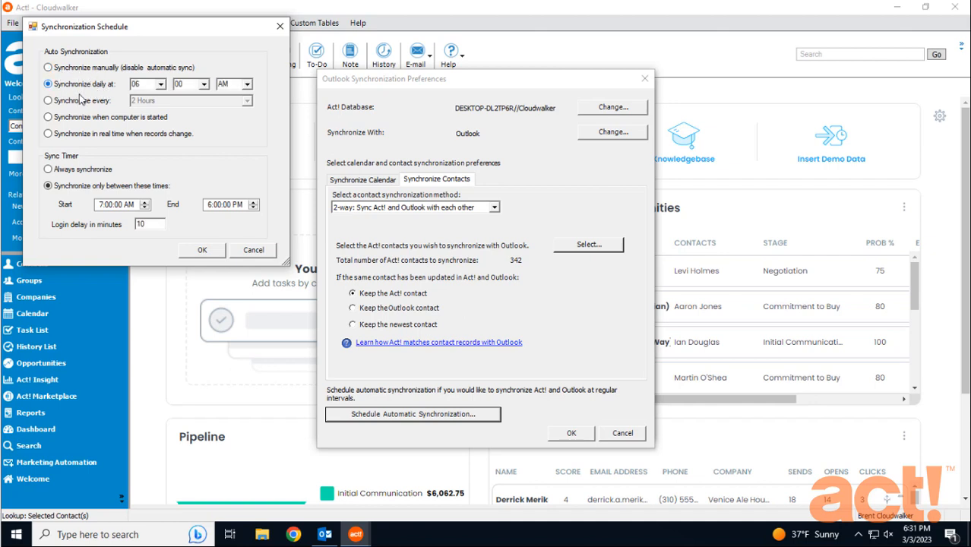
click(48, 102)
click(247, 101)
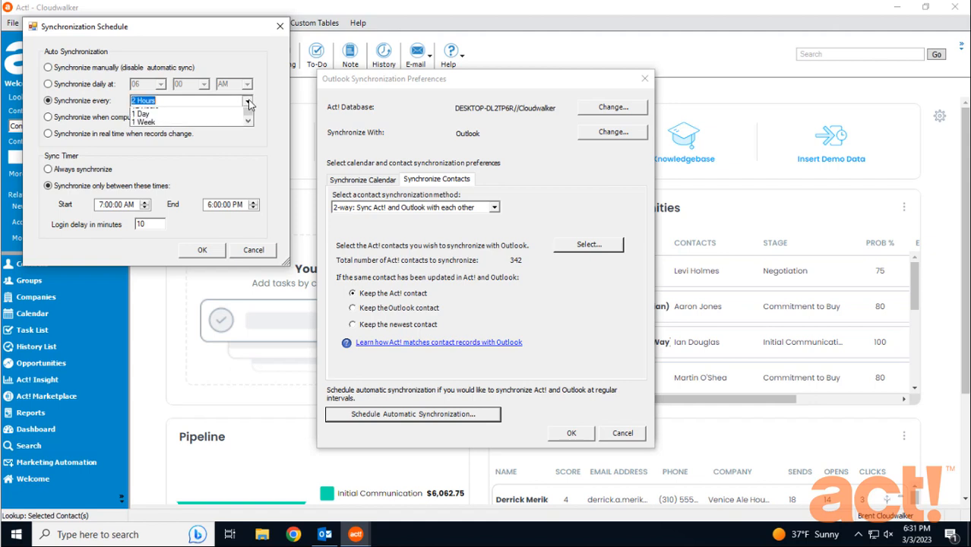
click(92, 113)
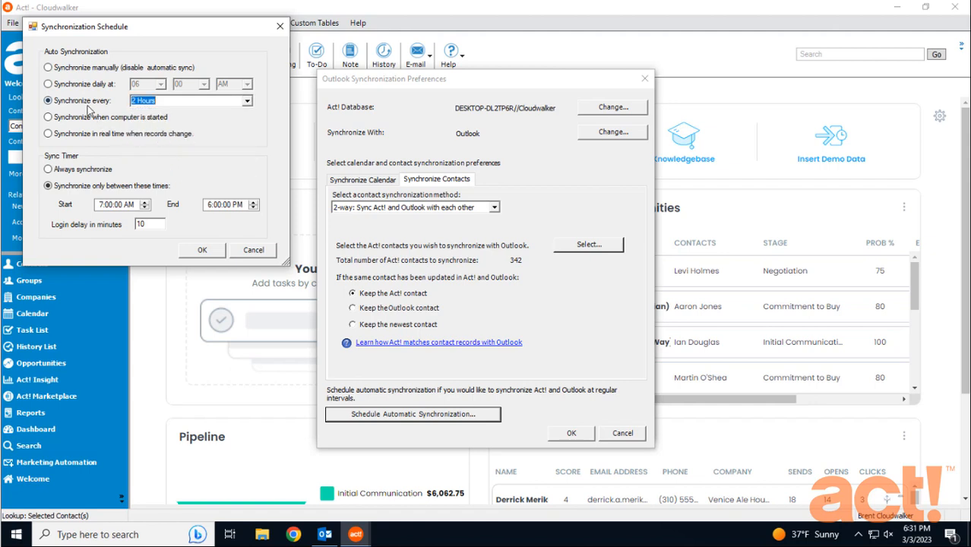
click(48, 118)
click(48, 135)
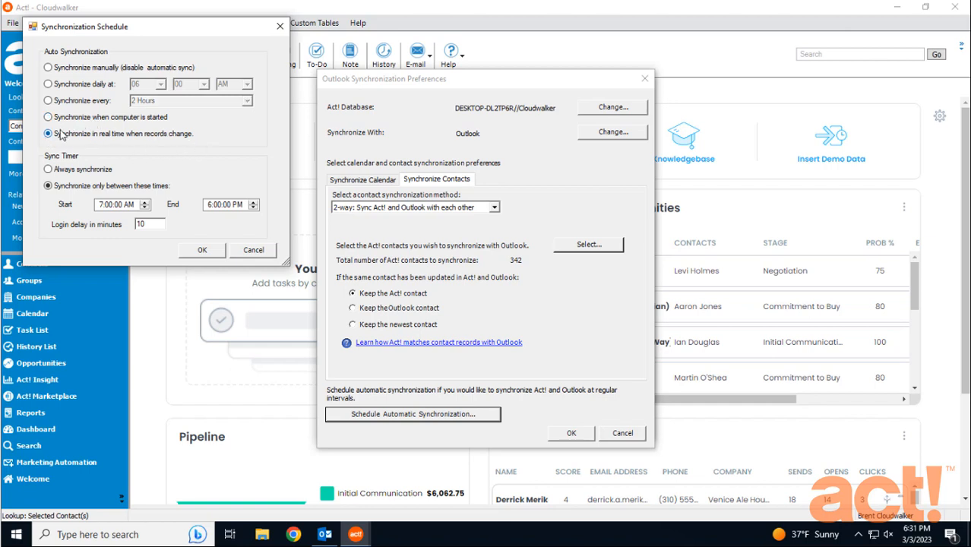
click(48, 84)
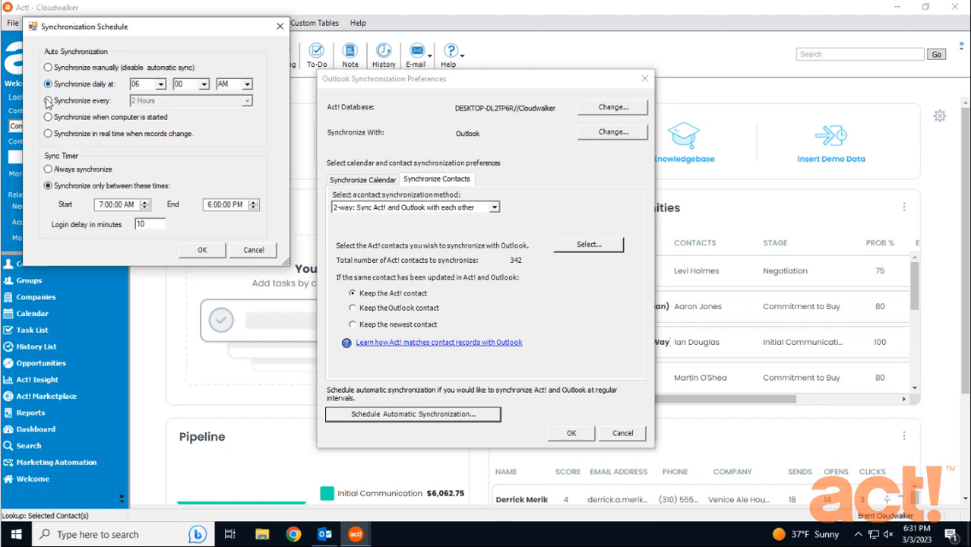
click(48, 101)
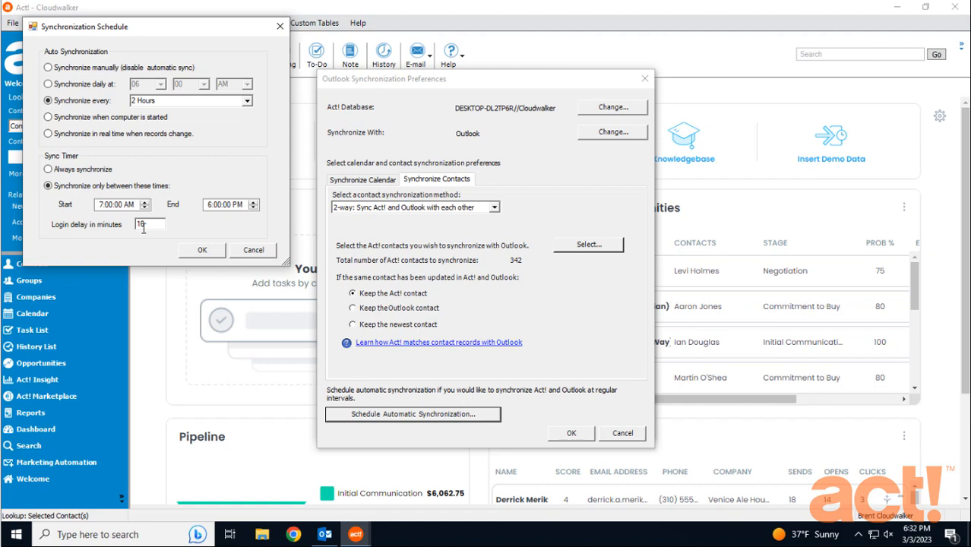
click(209, 254)
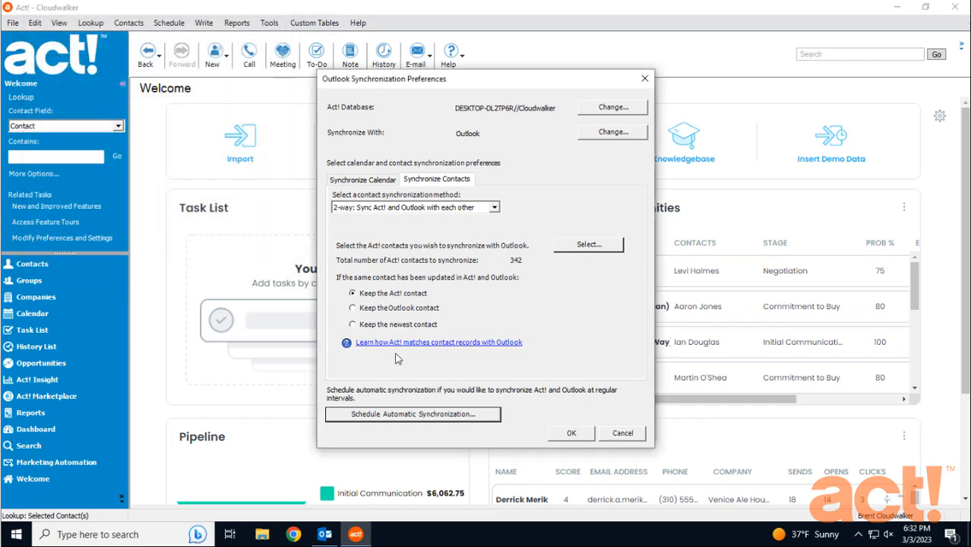
Step: Save the synchronization preferences and synchronize Act! with Outlook immediately, allowing Helper.exe to make changes
click(572, 434)
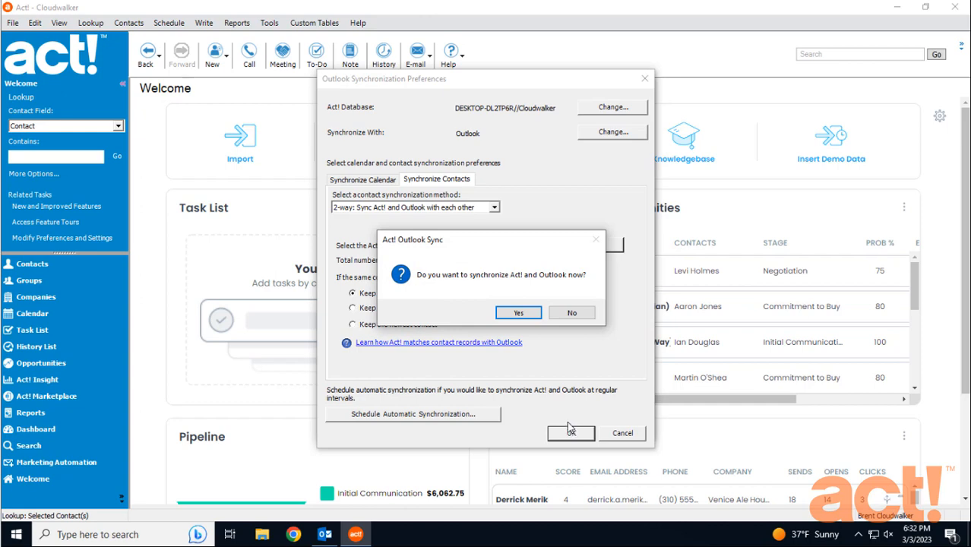
click(528, 313)
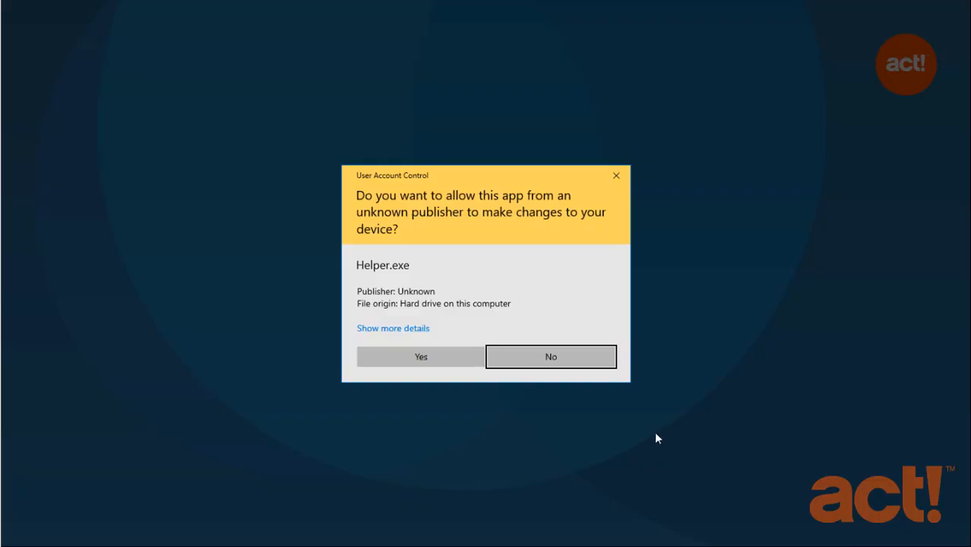
click(423, 353)
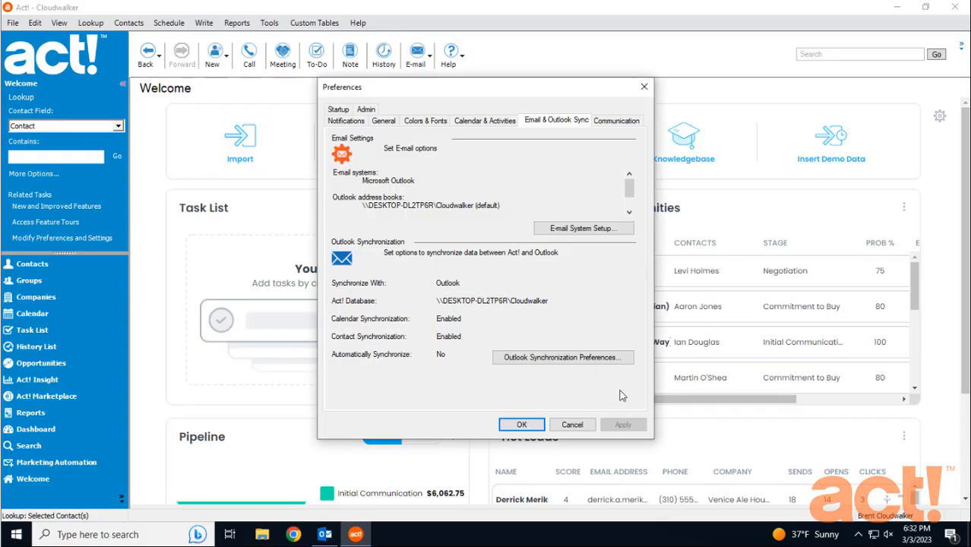
click(858, 534)
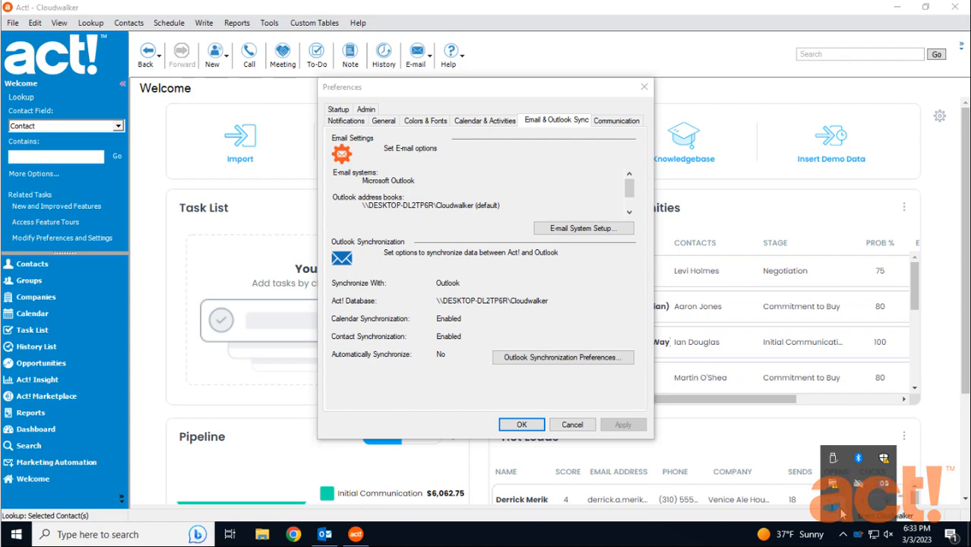
Step: Switch to Outlook and look through its contact list for the synchronized Act! contacts
click(325, 534)
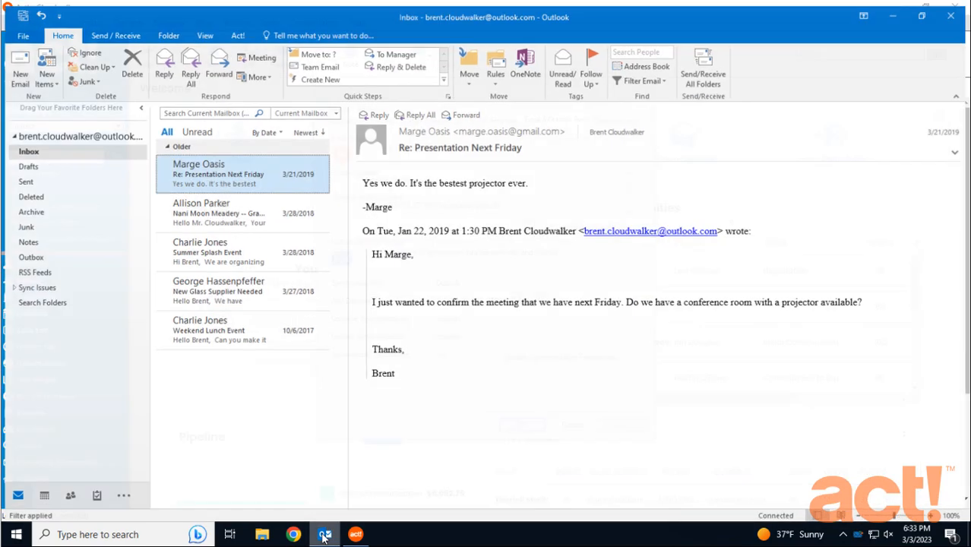
click(68, 495)
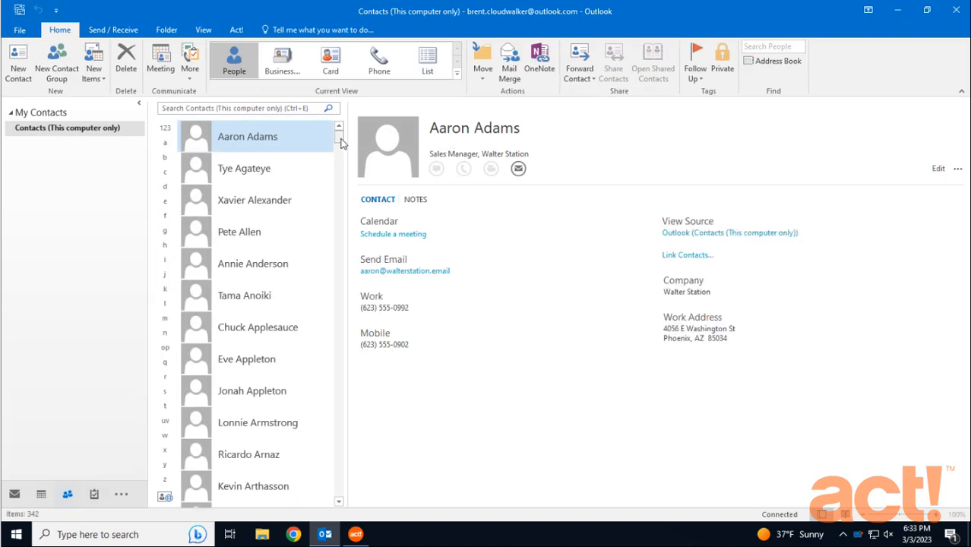
scroll(340, 143, down, 10)
scroll(339, 236, down, 10)
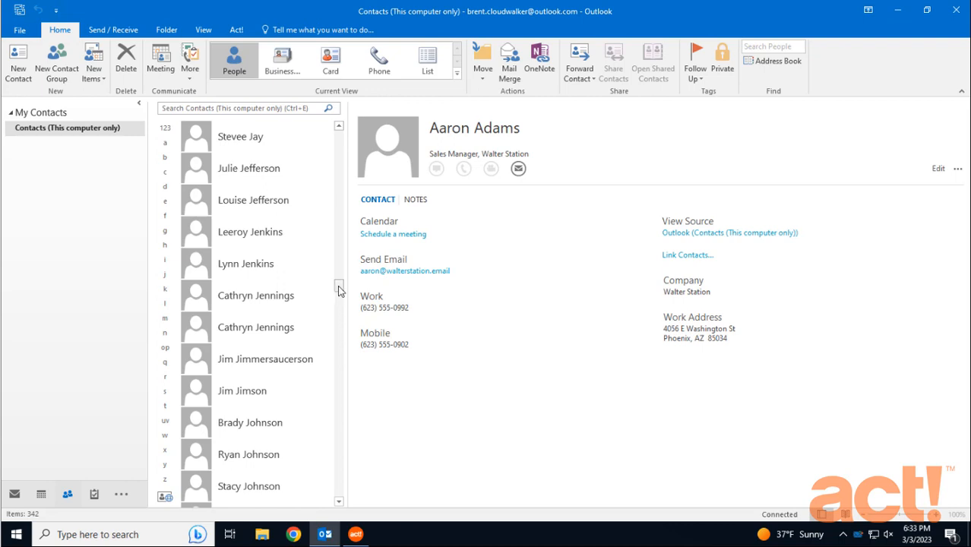
drag(338, 287, 341, 473)
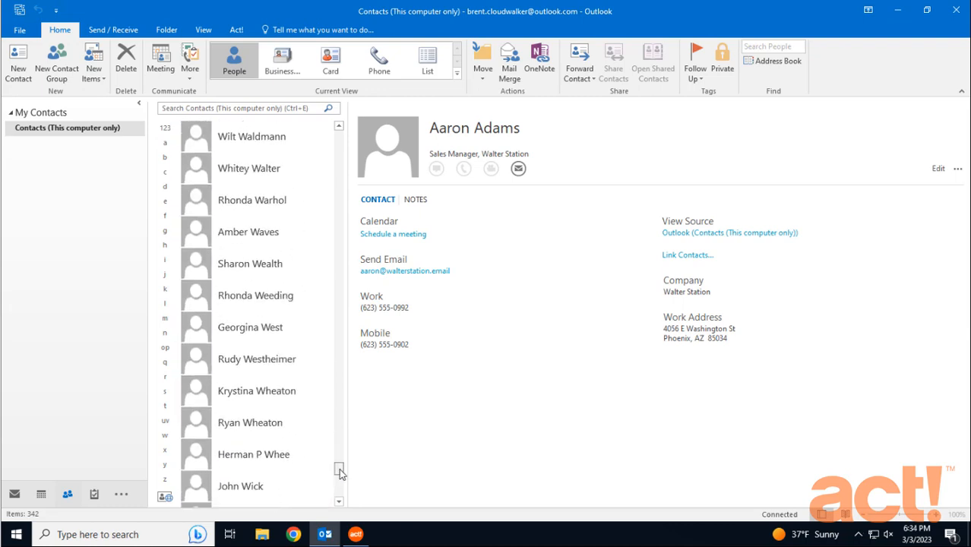
Step: Add the building designation before the suite number in the 8-Bit Aleworks president's work address, accept the address details and save the contact
click(266, 427)
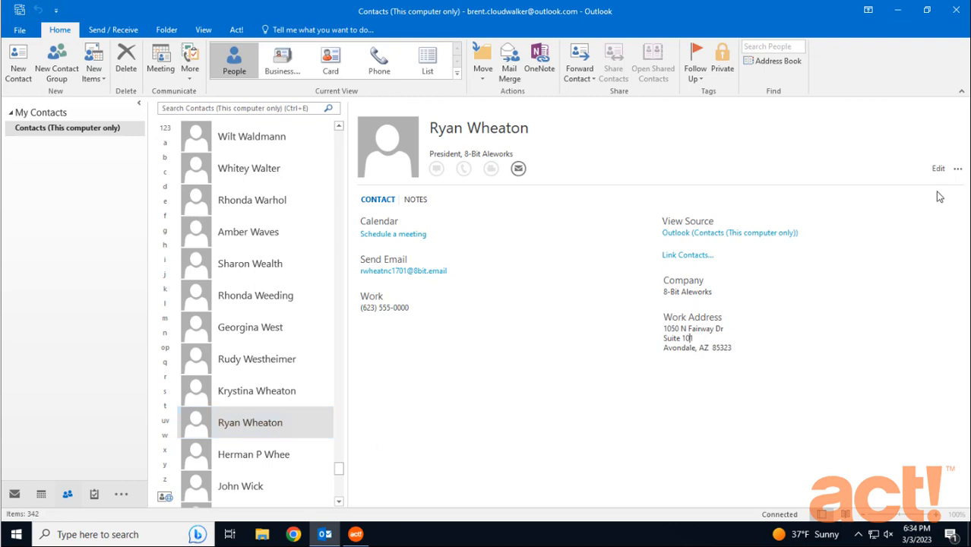
click(938, 170)
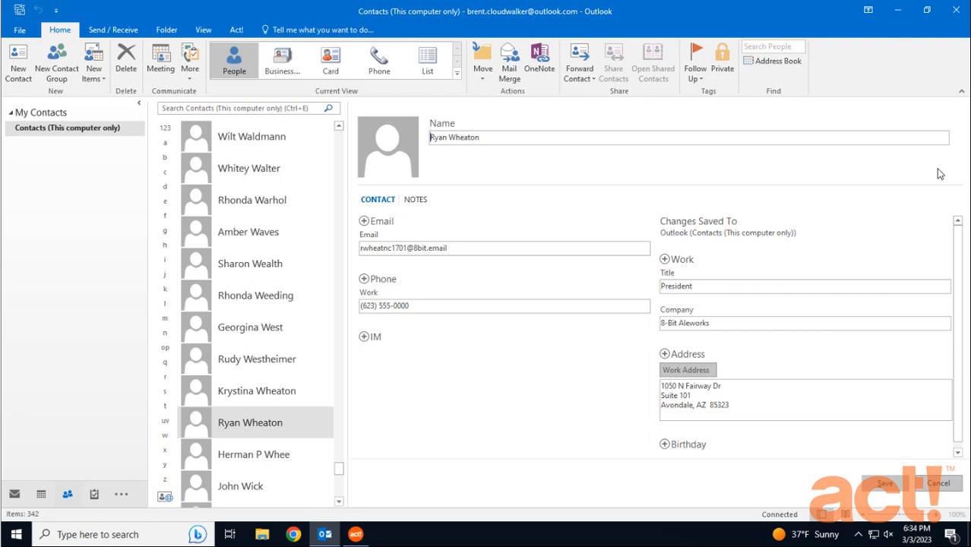
click(704, 395)
text(Building F,)
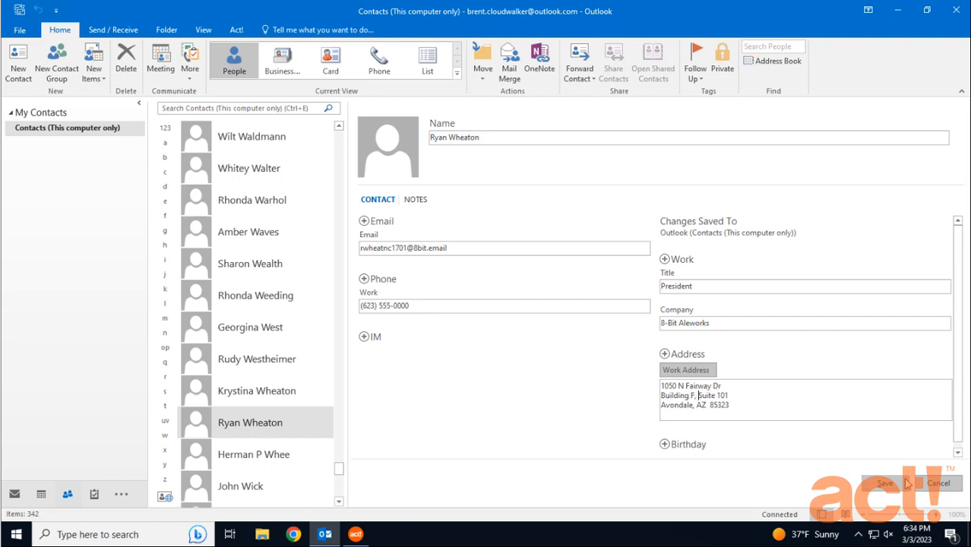
click(904, 483)
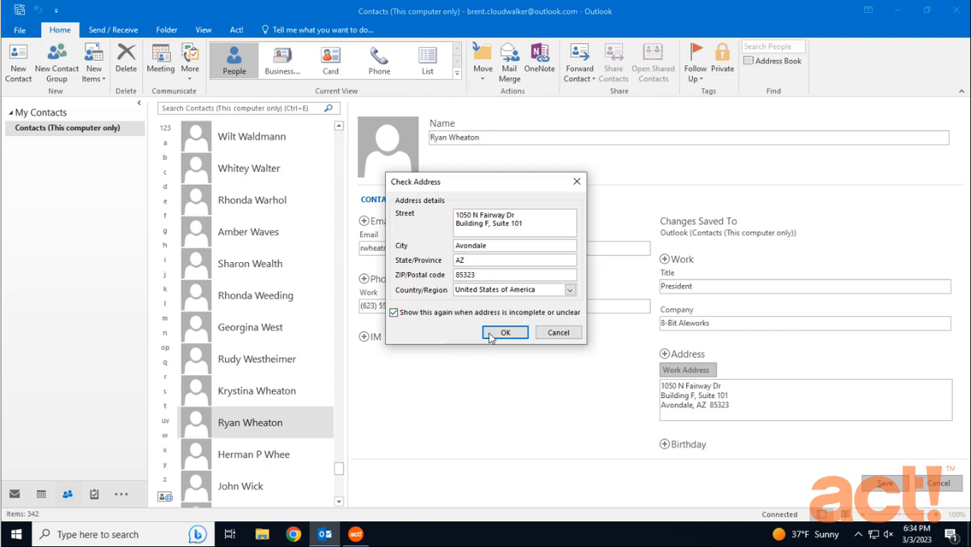
click(504, 333)
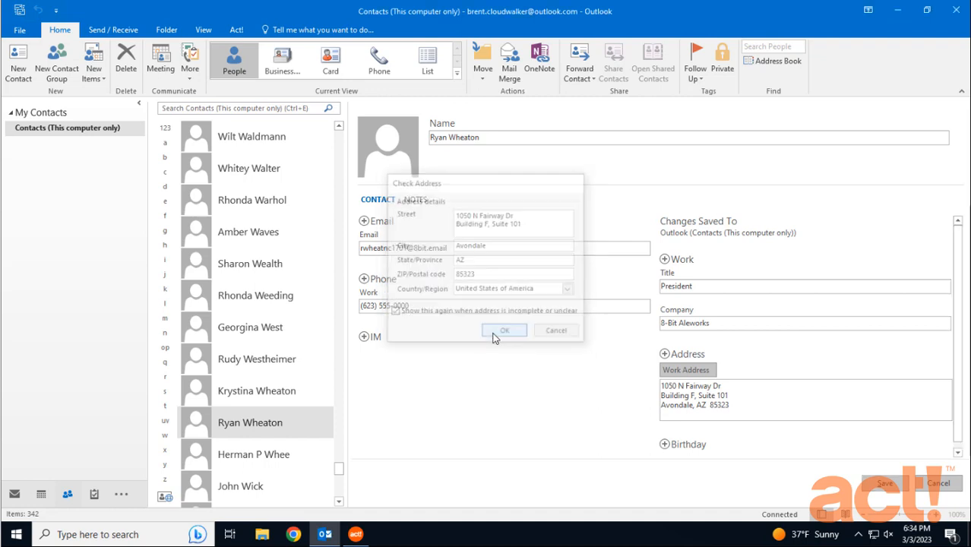
click(881, 484)
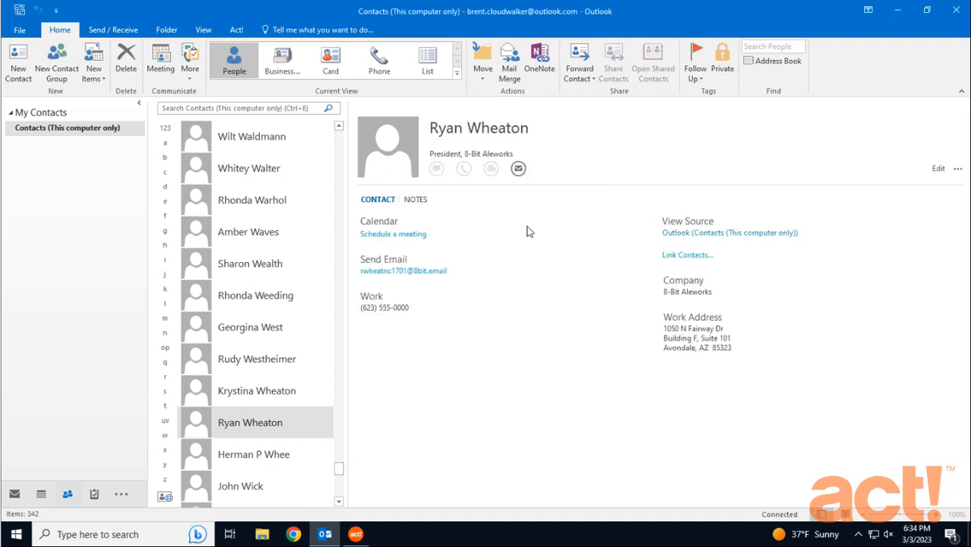
Step: Synchronize Outlook with the Cloudwalker Act! database immediately and check the synchronization status among the background programs
click(236, 31)
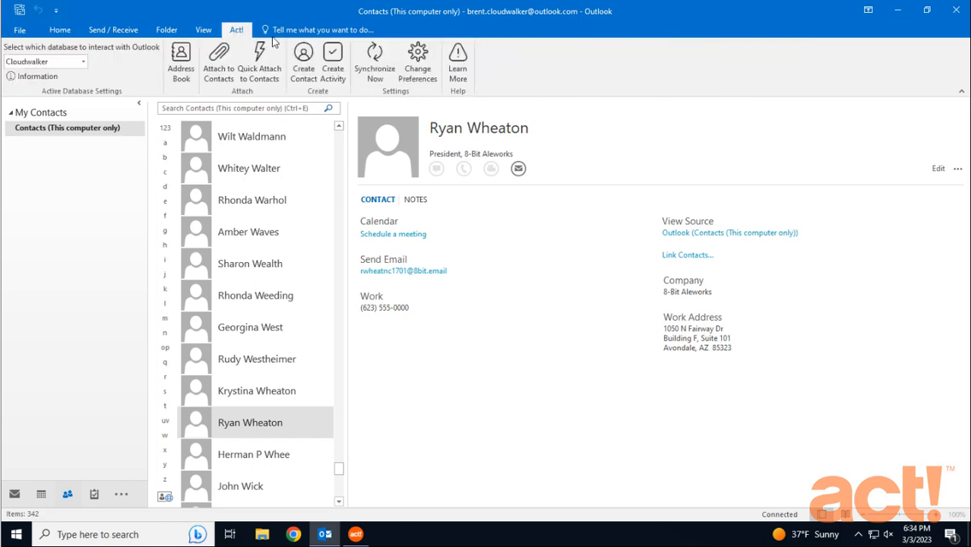
click(382, 67)
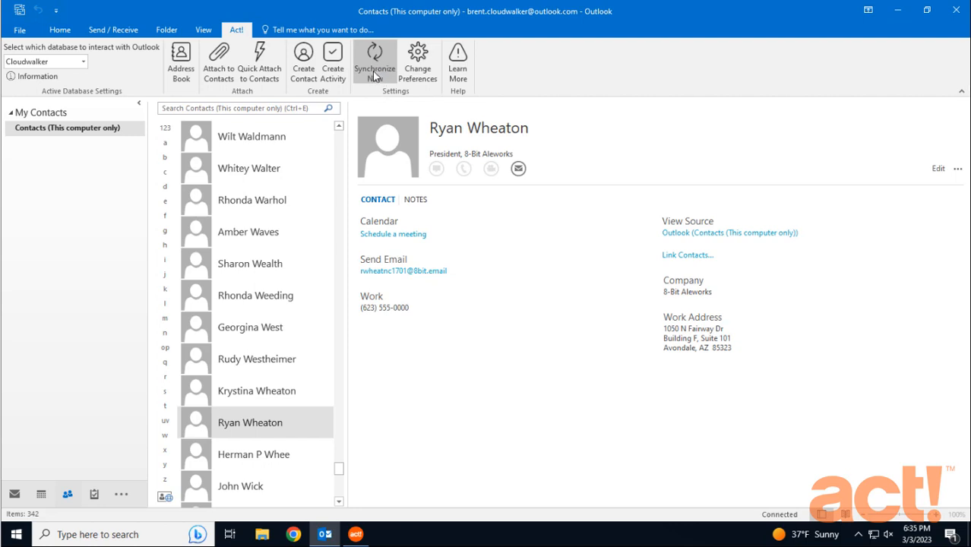
click(844, 534)
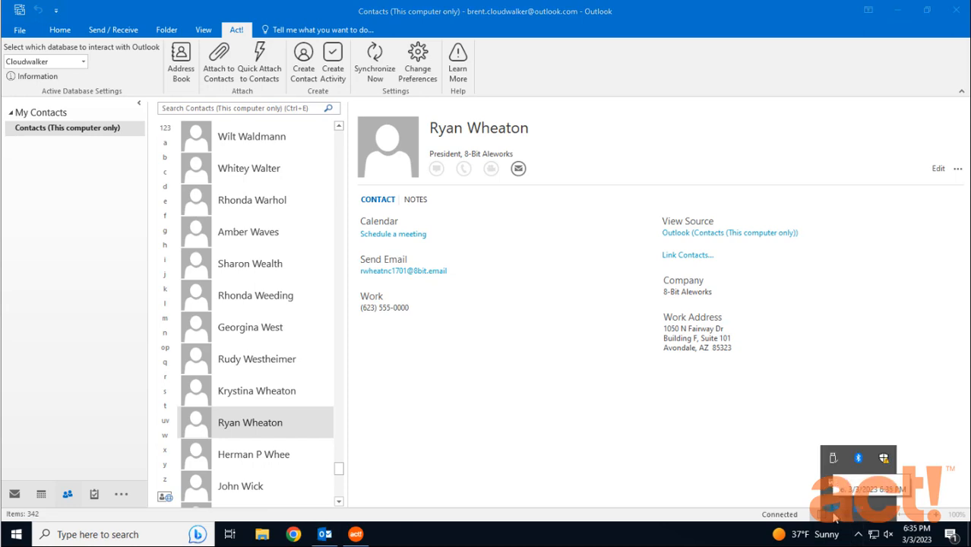
Step: Switch to Act!, close the preferences, and look up the 8-Bit Aleworks contact by first name to open its detailed record
click(356, 534)
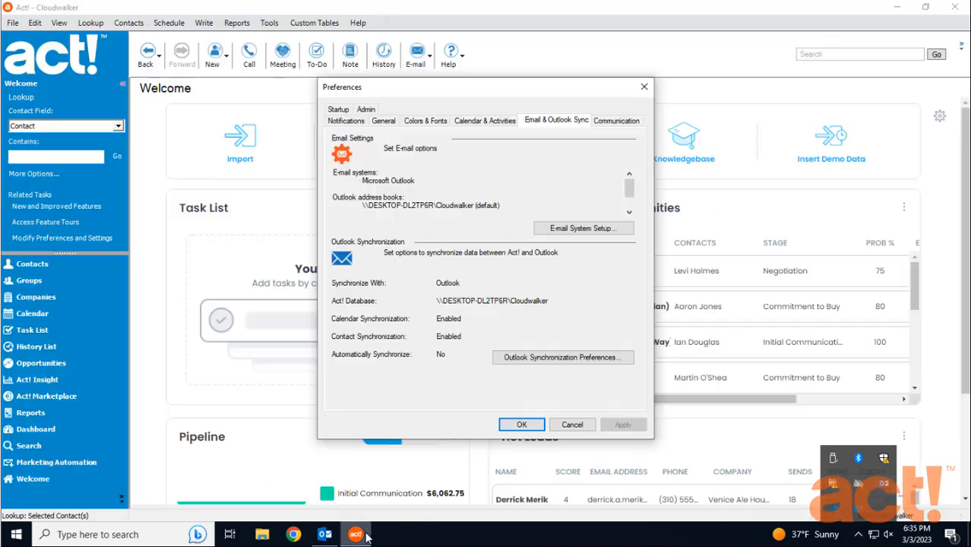
click(521, 424)
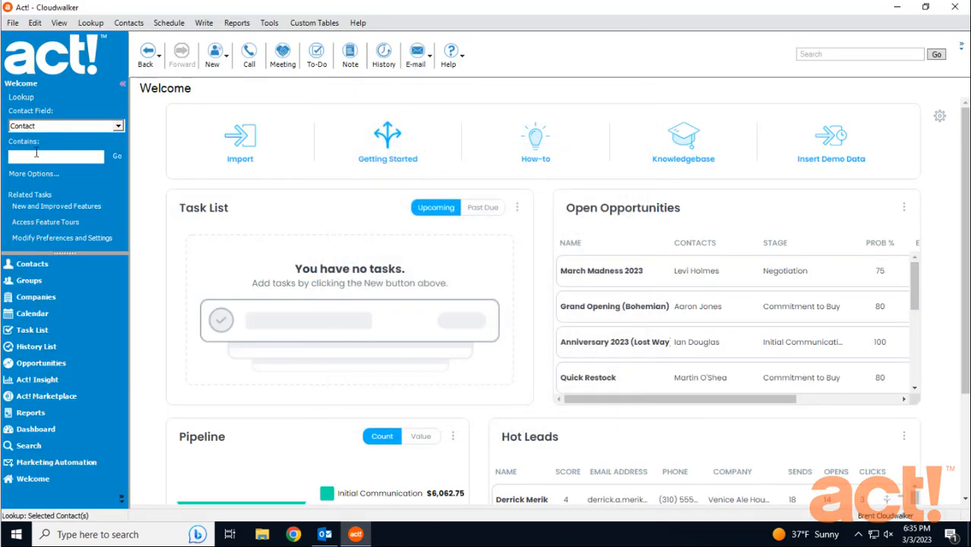
click(36, 153)
key(Return)
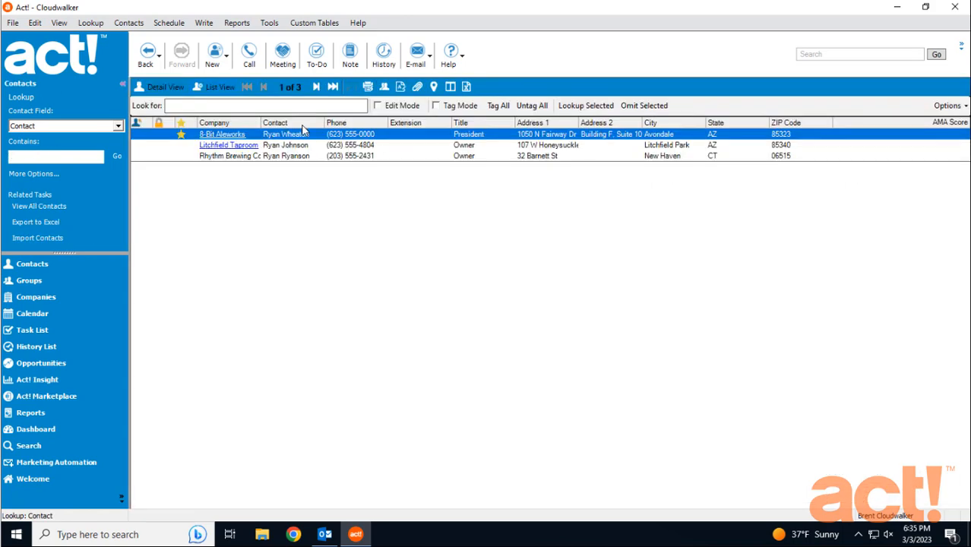
double_click(303, 133)
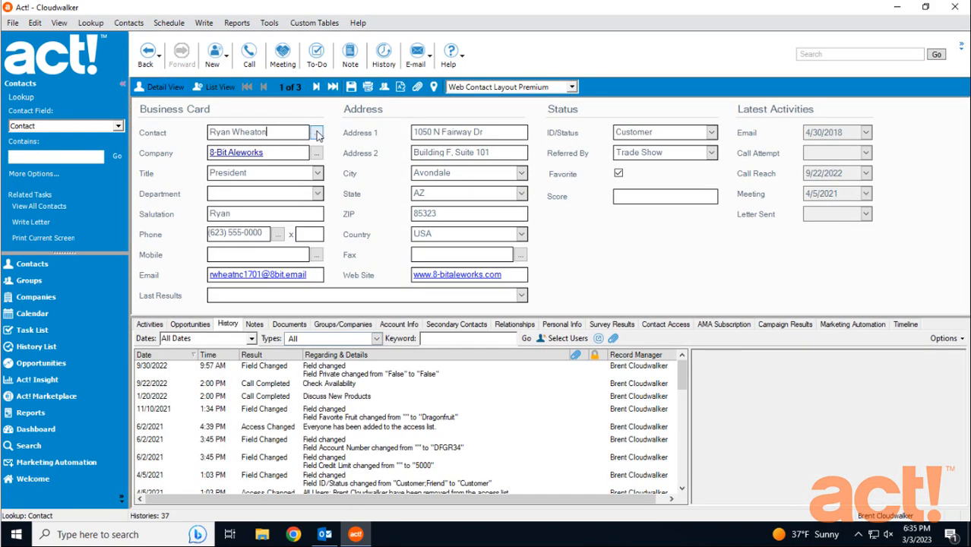